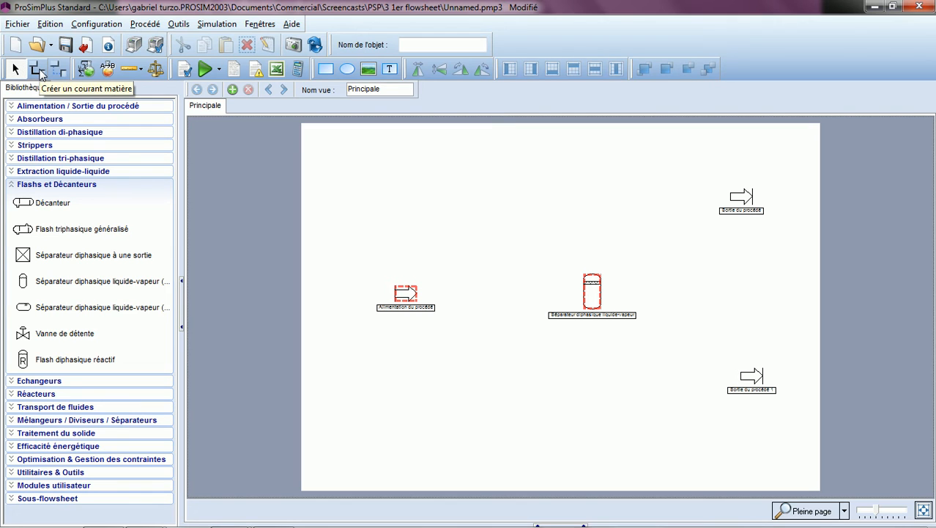
Step: Create a material stream from the process feed to the liquid-vapour separator, connected to its inlet Entrée matière 01
{"action": "left_click", "coordinate": [38, 70]}
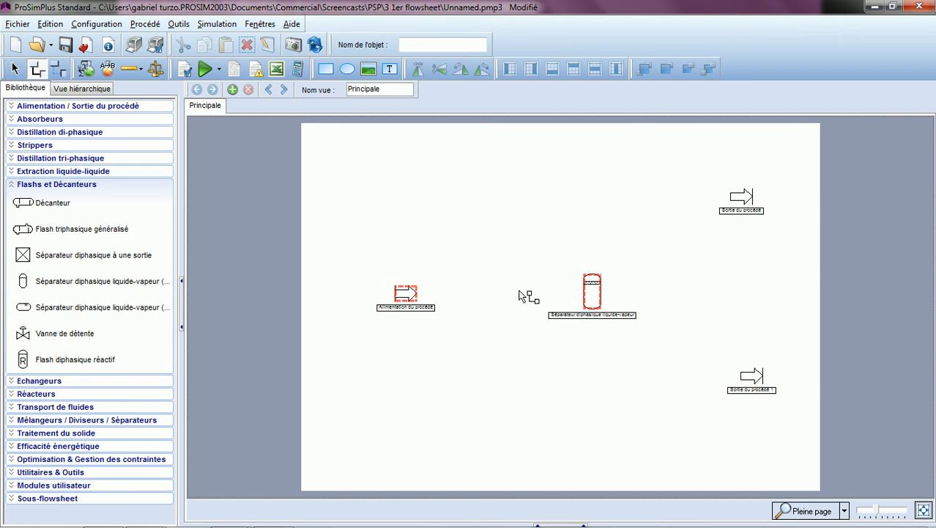
{"action": "left_click", "coordinate": [592, 293]}
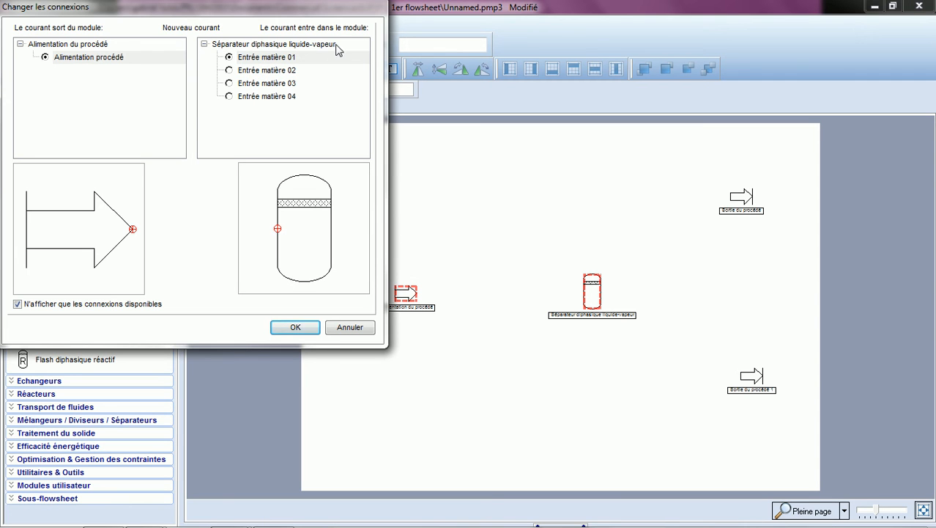
{"action": "left_click", "coordinate": [246, 71]}
{"action": "left_click", "coordinate": [246, 85]}
{"action": "left_click", "coordinate": [244, 98]}
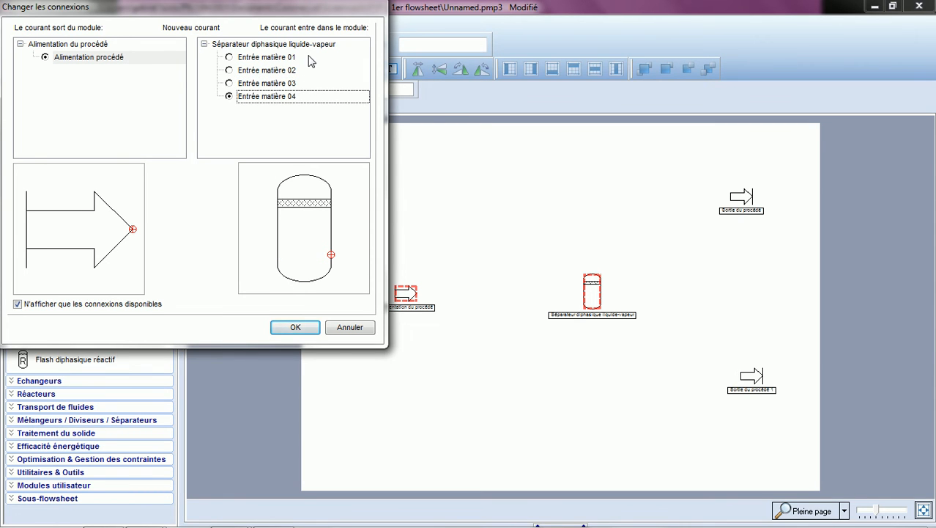
{"action": "left_click", "coordinate": [229, 57]}
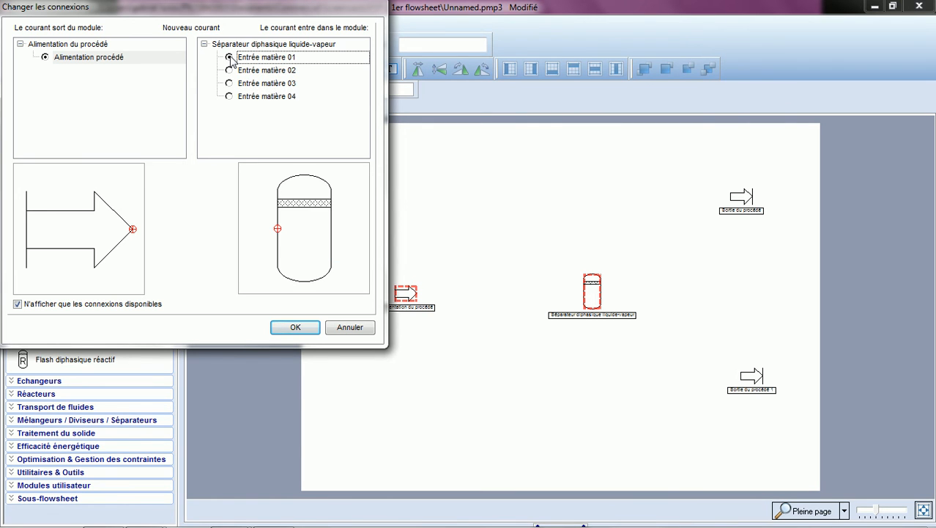
{"action": "left_click", "coordinate": [296, 327]}
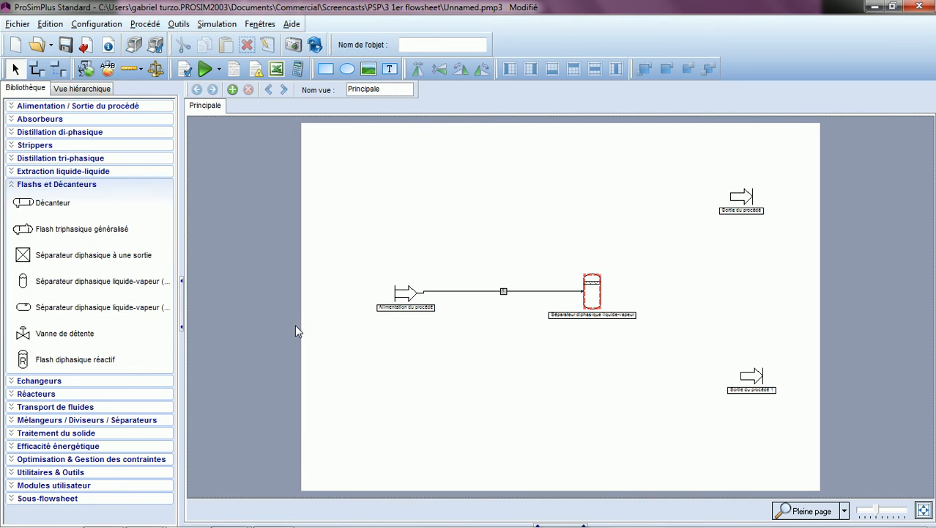
Step: Create a material stream from the separator's vapour outlet (Sortie vapeur) to the upper process outlet
{"action": "left_click", "coordinate": [37, 69]}
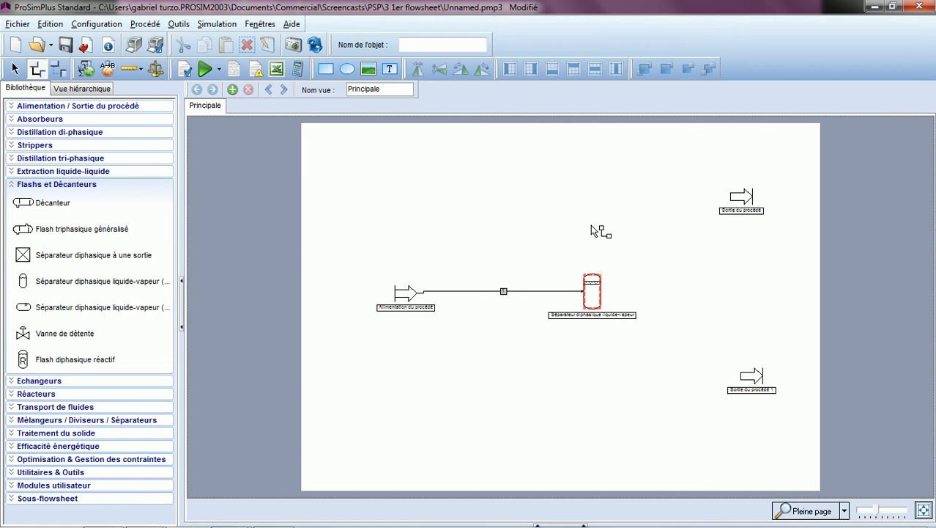
{"action": "left_click", "coordinate": [746, 202]}
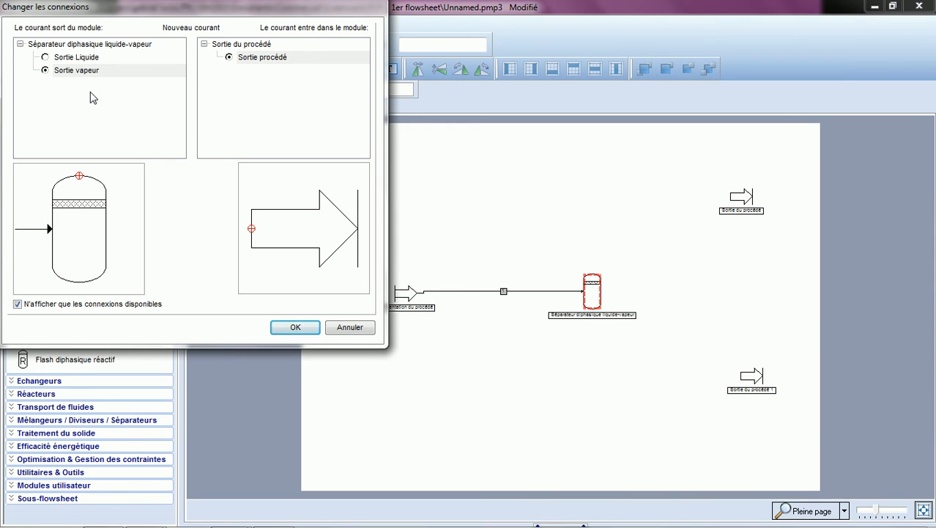
{"action": "left_click", "coordinate": [80, 58]}
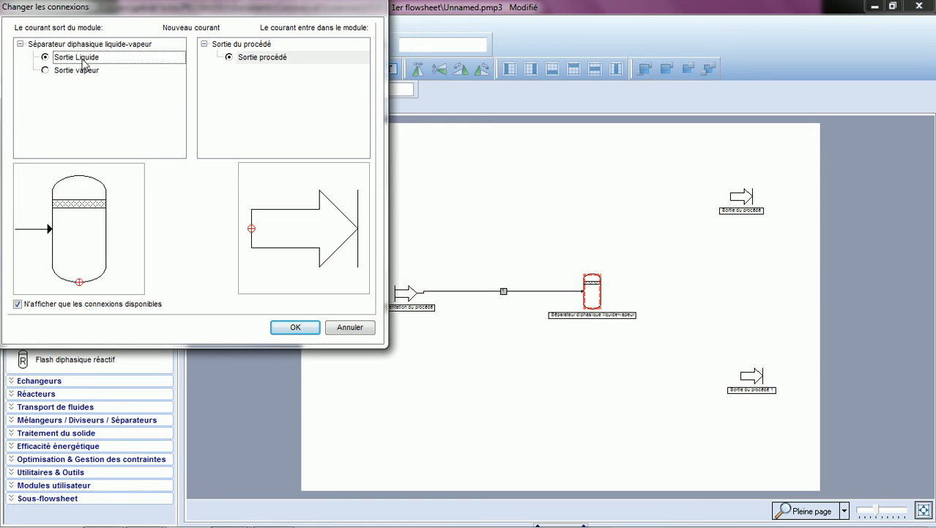
{"action": "left_click", "coordinate": [84, 73]}
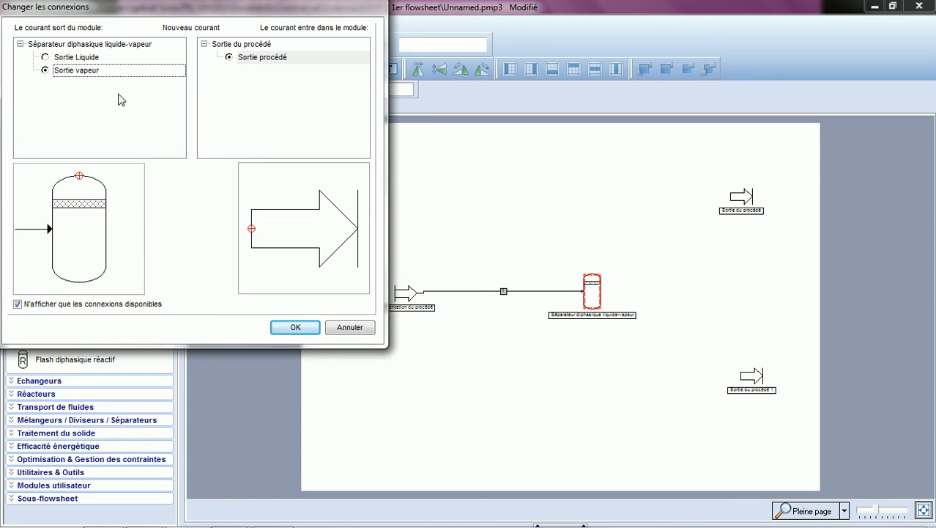
{"action": "left_click", "coordinate": [295, 327]}
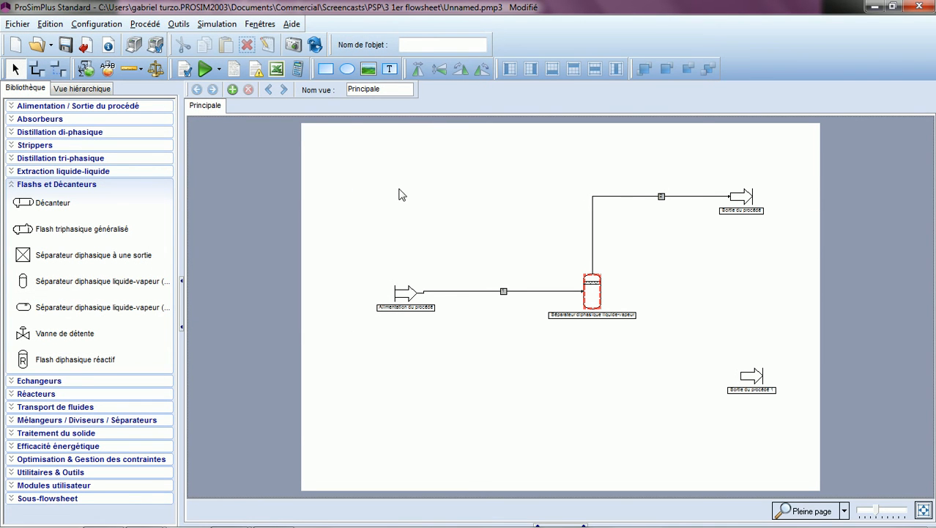
Step: Create a material stream from the separator's liquid outlet to the lower process outlet
{"action": "left_click", "coordinate": [37, 68]}
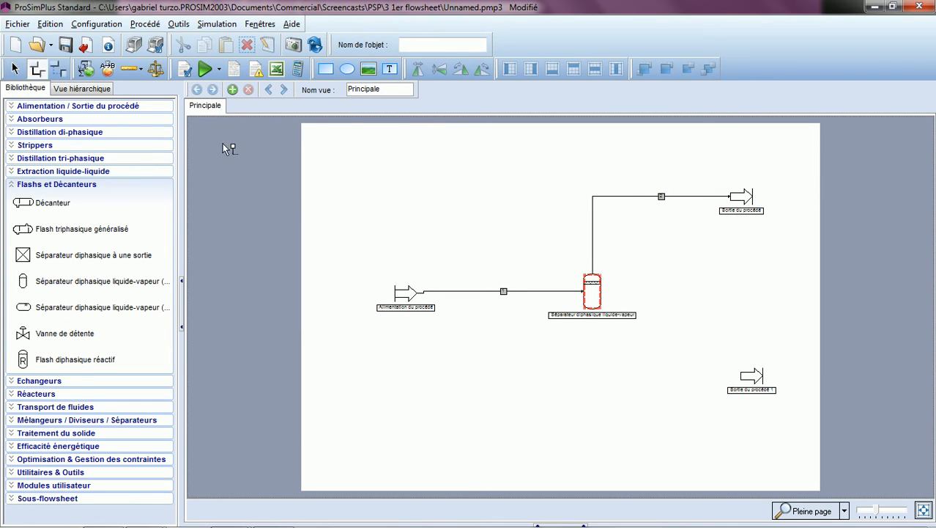
{"action": "left_click", "coordinate": [594, 297]}
{"action": "left_click", "coordinate": [755, 378]}
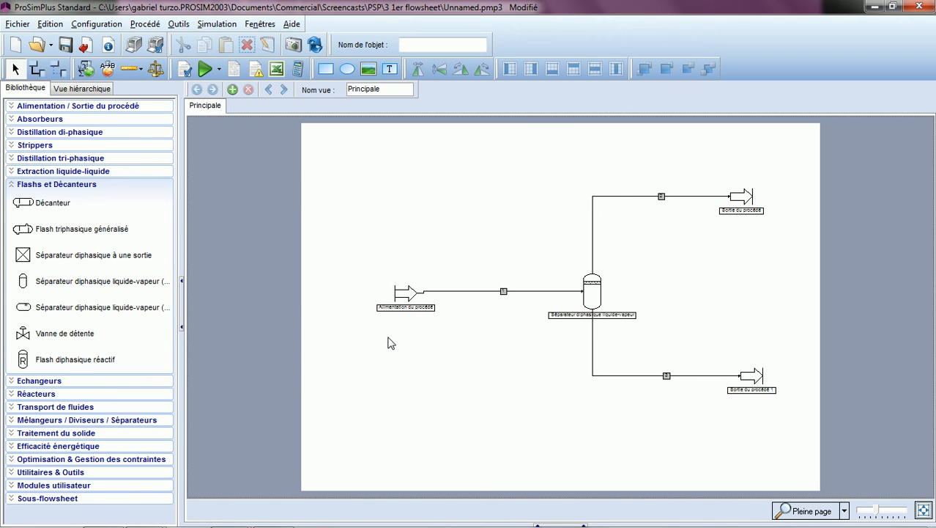
Step: Rename the upper process outlet as "mix vap out"
{"action": "double_click", "coordinate": [742, 198]}
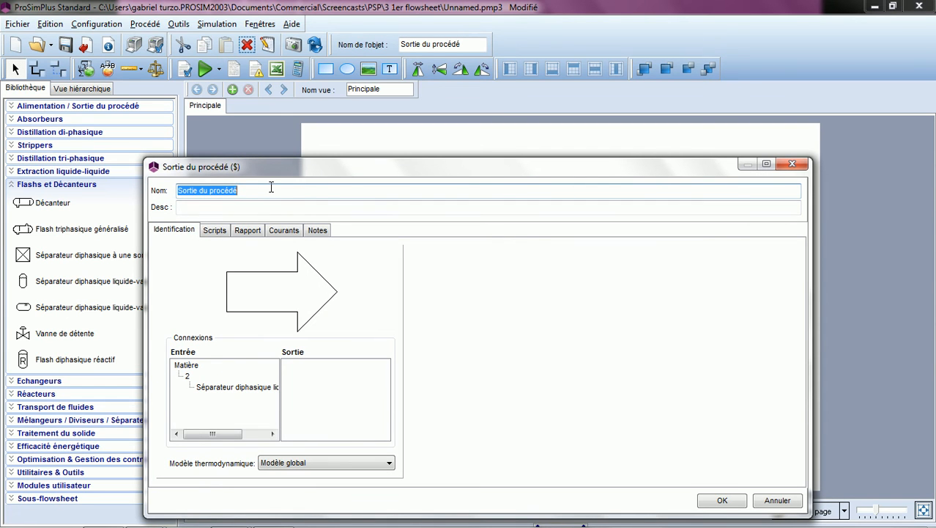
{"action": "type", "text": "mix vap out"}
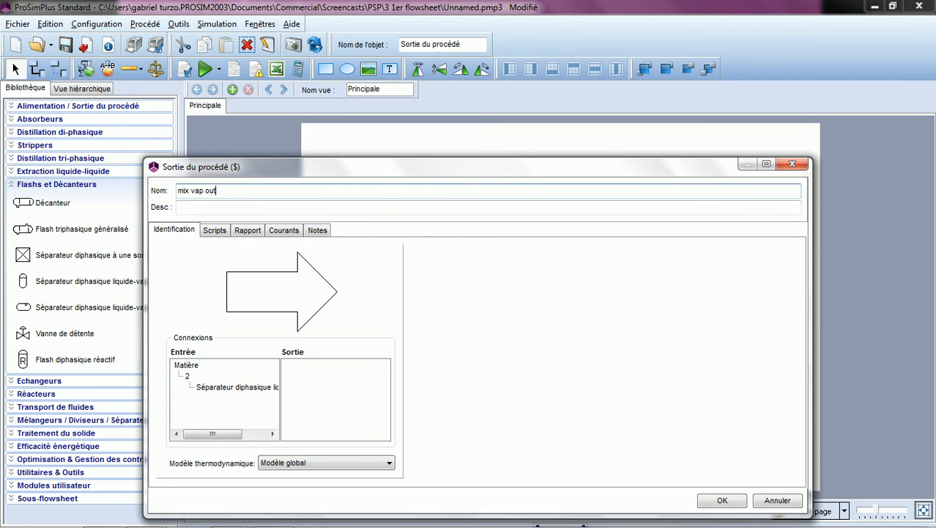
{"action": "left_click", "coordinate": [725, 503]}
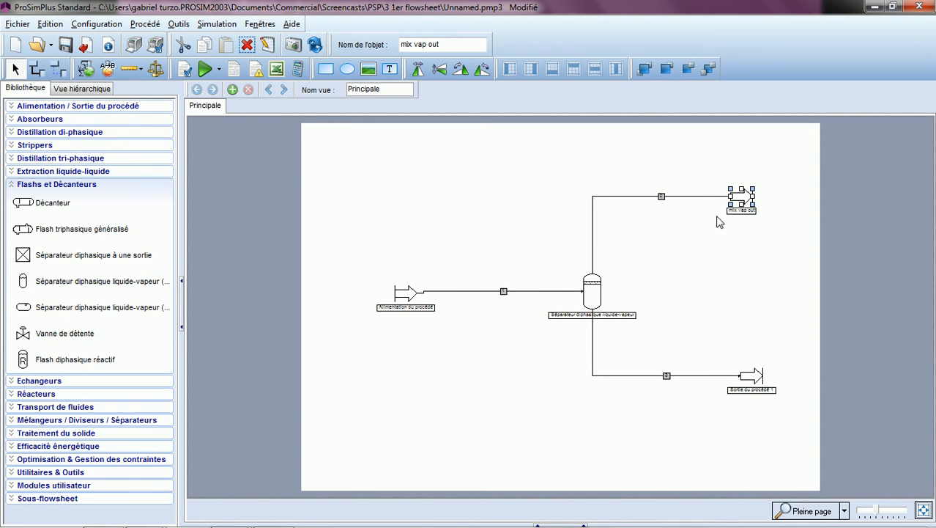
Step: Rename the lower process outlet as "mix liq out"
{"action": "double_click", "coordinate": [746, 376]}
{"action": "left_click", "coordinate": [262, 189]}
{"action": "left_click_drag", "start_coordinate": [261, 188], "coordinate": [176, 187]}
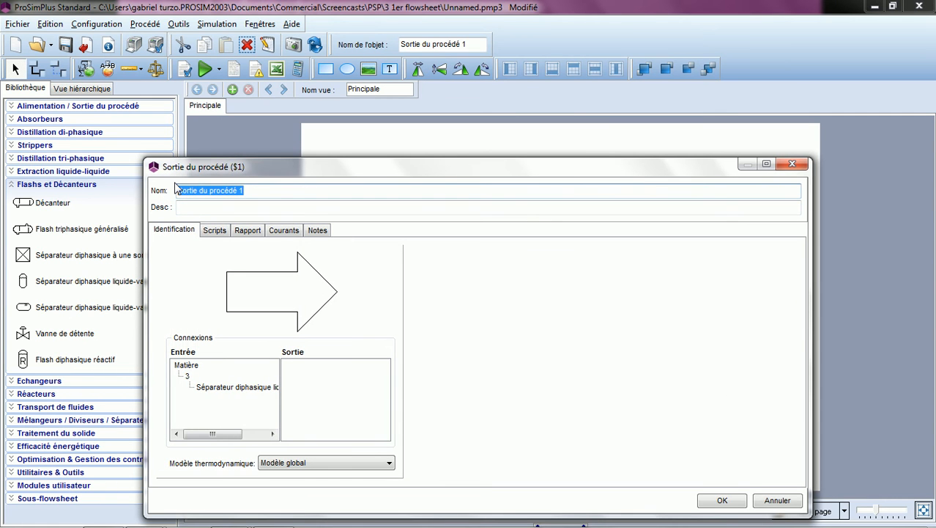
{"action": "type", "text": "mix "}
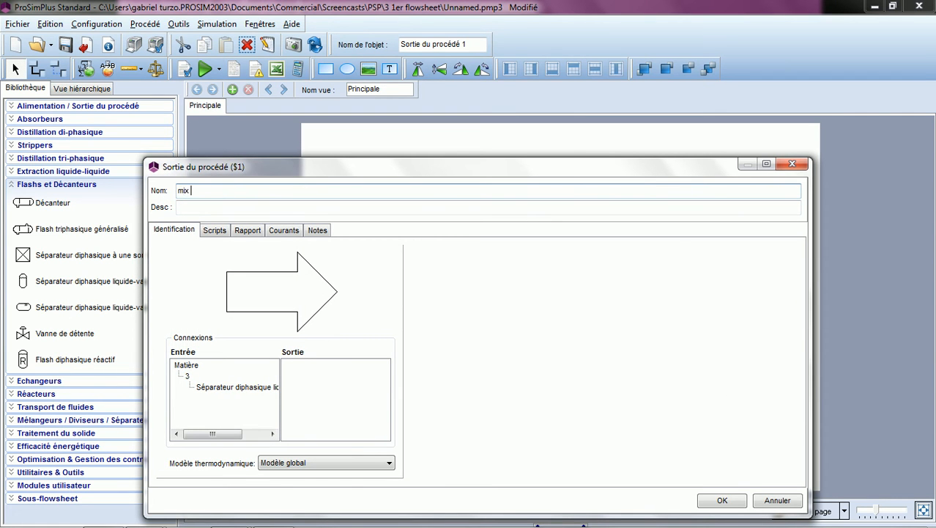
{"action": "type", "text": "iq ou"}
{"action": "key", "text": "Left"}
{"action": "key", "text": "Left"}
{"action": "key", "text": "Left"}
{"action": "key", "text": "Left"}
{"action": "type", "text": "l"}
{"action": "left_click", "coordinate": [719, 503]}
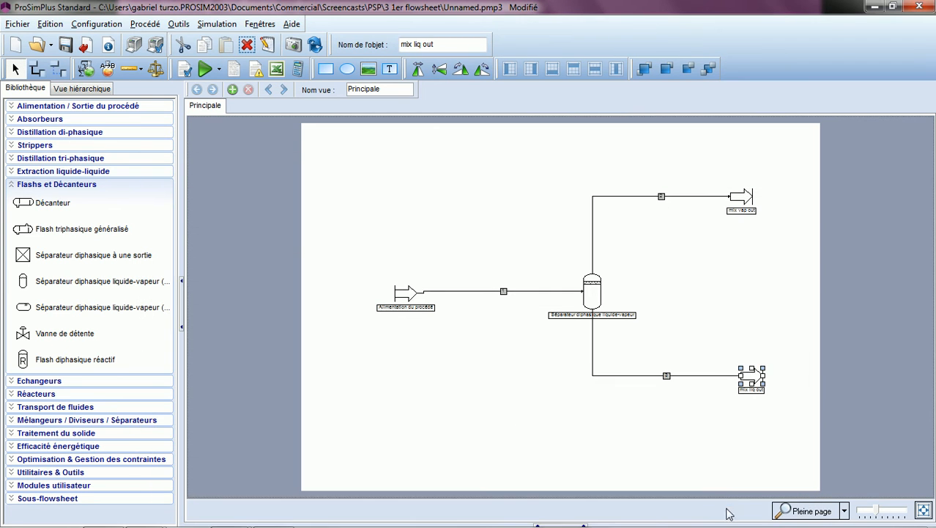
{"action": "left_click", "coordinate": [691, 411]}
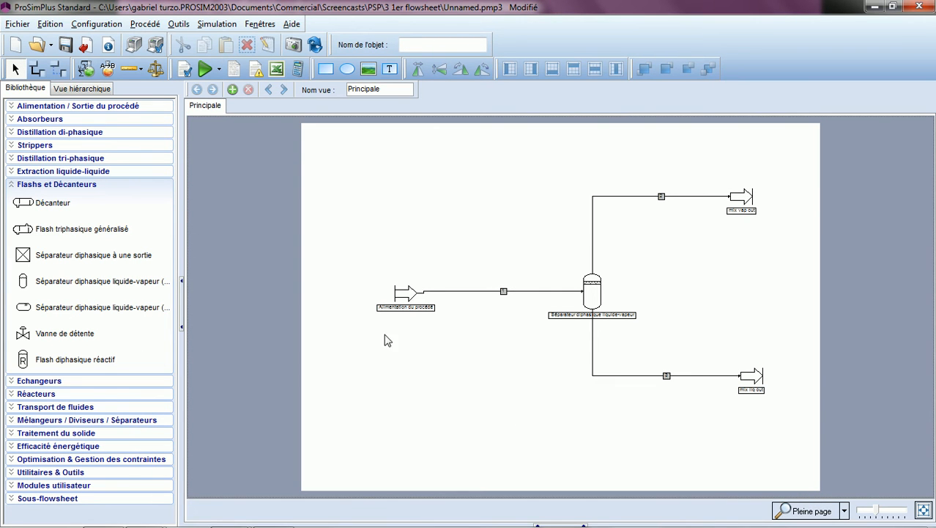
Step: Rename the process feed as "mix in" and specify its pressure as user-supplied (Pression fournie par l'utilisateur)
{"action": "double_click", "coordinate": [409, 296]}
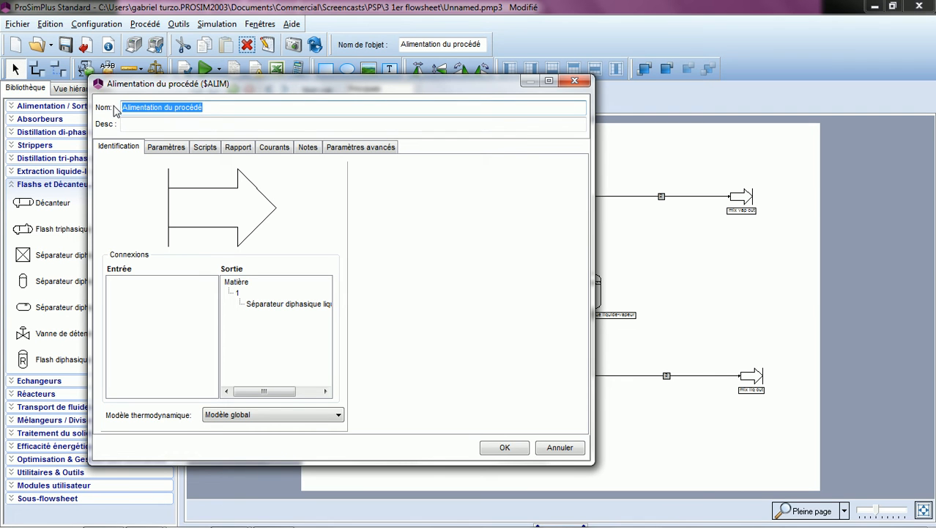
{"action": "type", "text": "mix in"}
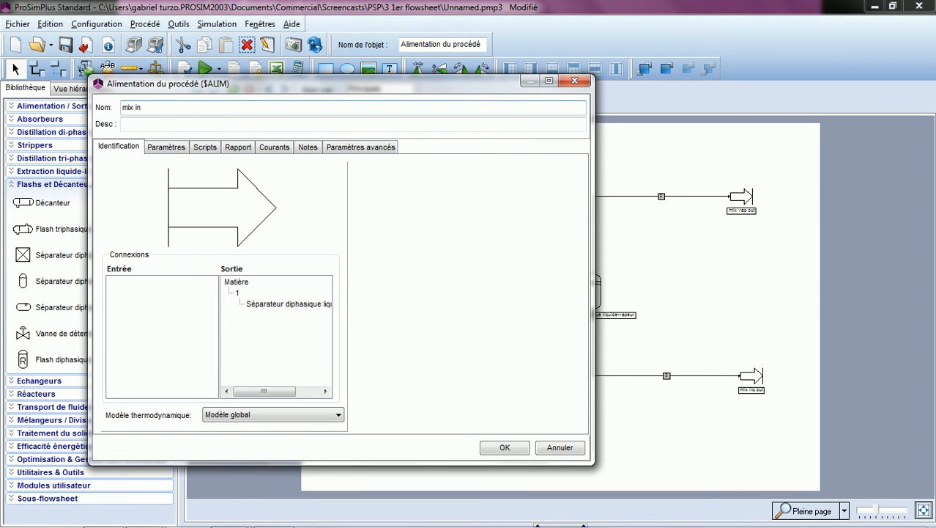
{"action": "left_click", "coordinate": [168, 149]}
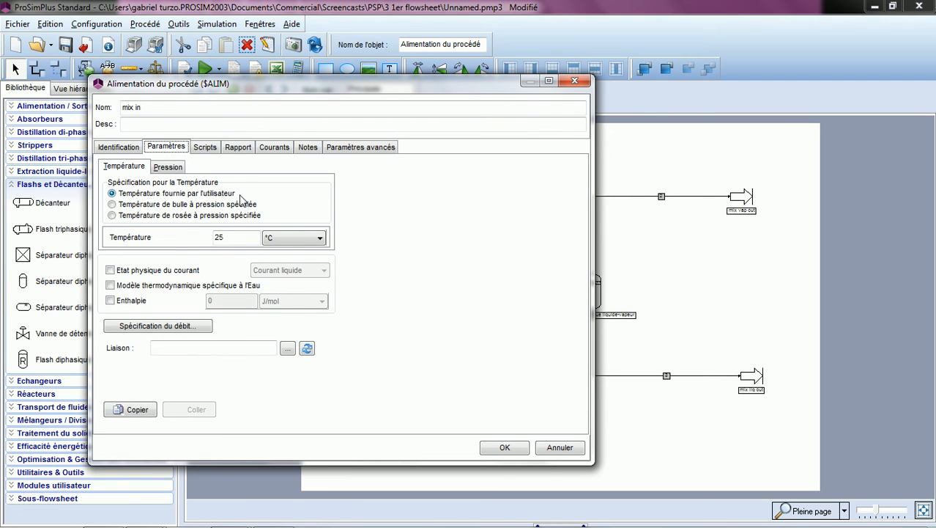
{"action": "left_click_drag", "start_coordinate": [233, 237], "coordinate": [206, 237]}
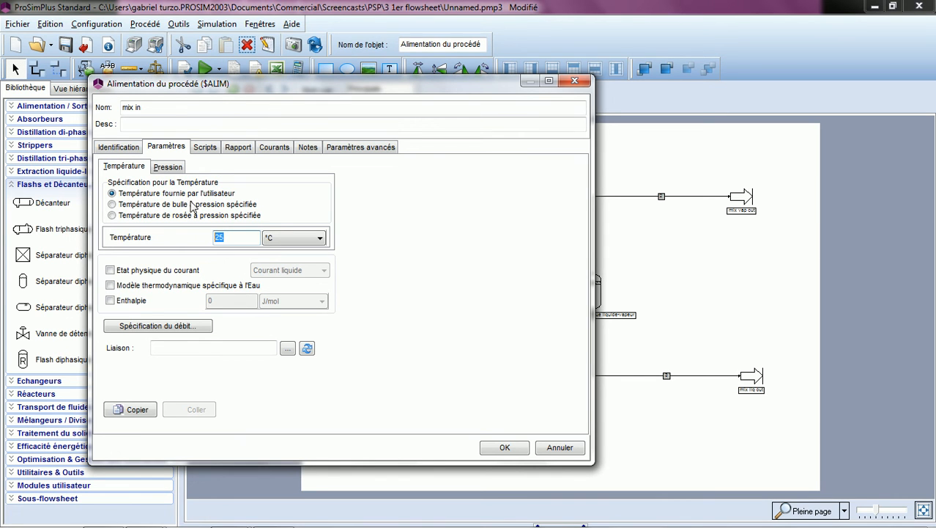
{"action": "left_click", "coordinate": [167, 167]}
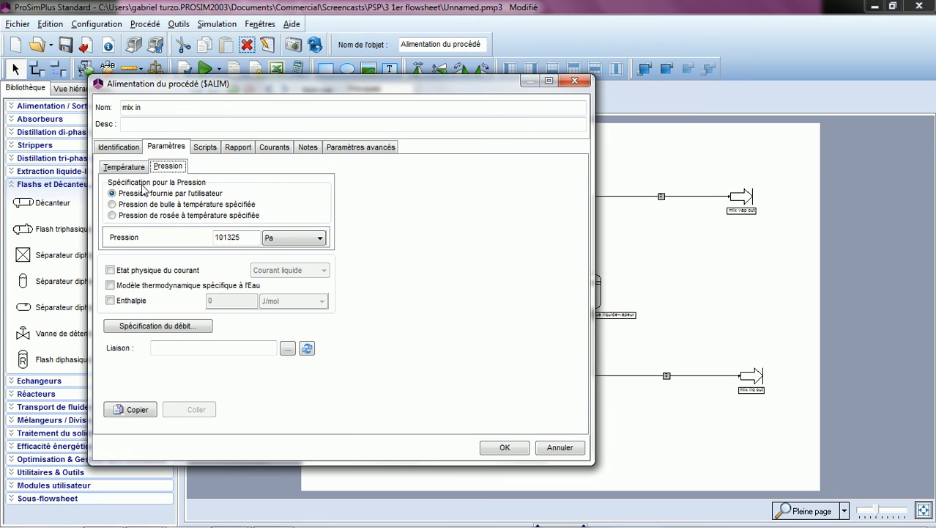
{"action": "left_click", "coordinate": [111, 195]}
Step: Specify the feed's flow as partial molar flow rates, with 1 mol/s each of ethanol and water
{"action": "left_click", "coordinate": [118, 327]}
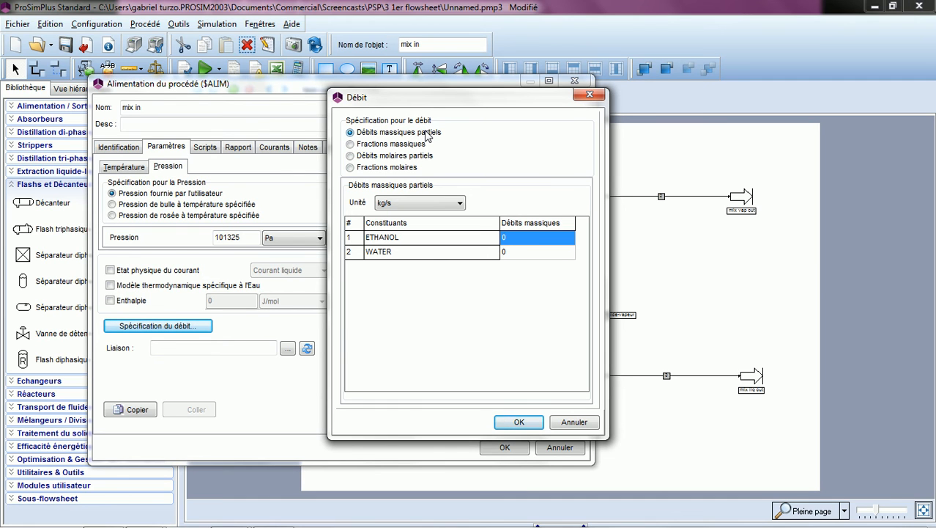
{"action": "left_click", "coordinate": [389, 146]}
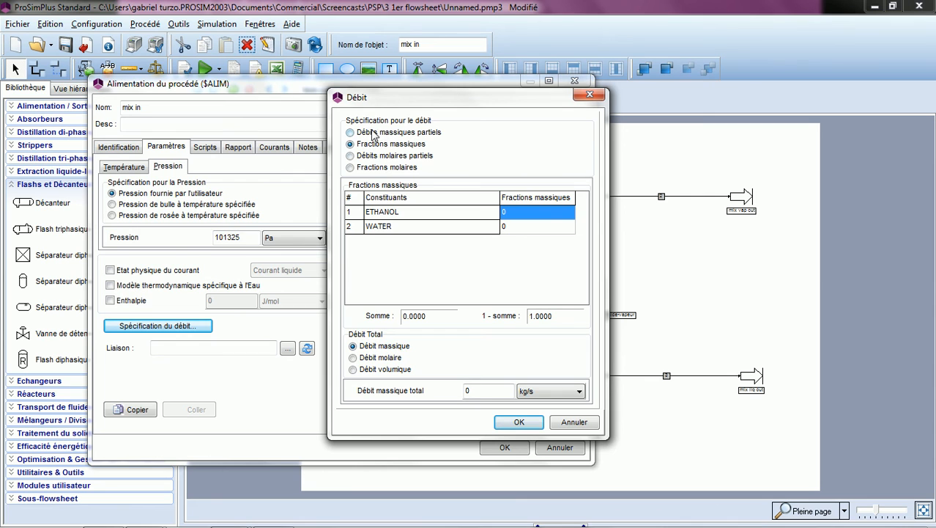
{"action": "left_click", "coordinate": [379, 157]}
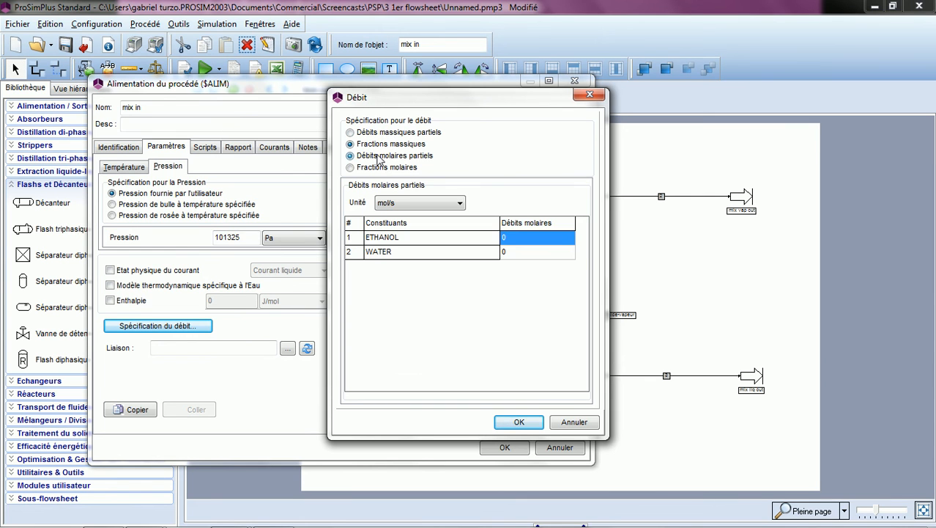
{"action": "left_click", "coordinate": [519, 235]}
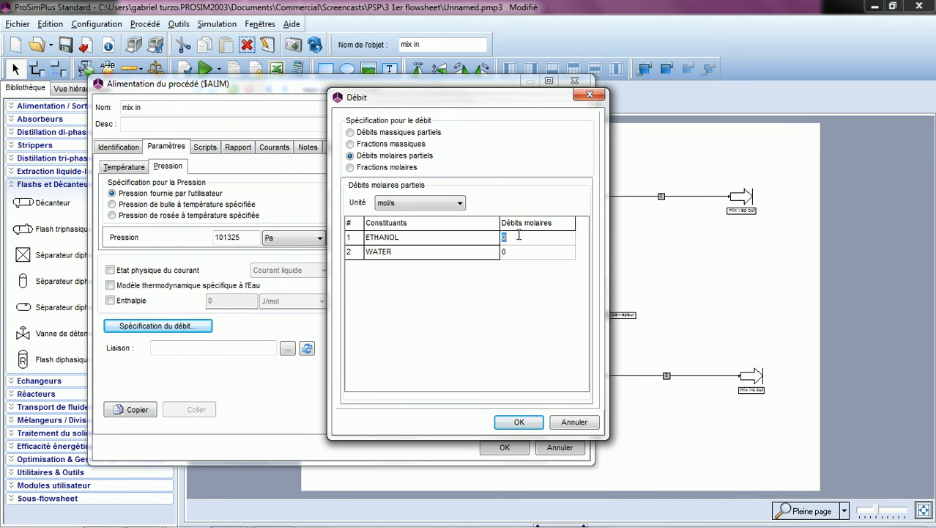
{"action": "type", "text": "1"}
{"action": "left_click", "coordinate": [513, 253]}
{"action": "left_click", "coordinate": [512, 249]}
{"action": "type", "text": "1"}
{"action": "left_click", "coordinate": [502, 334]}
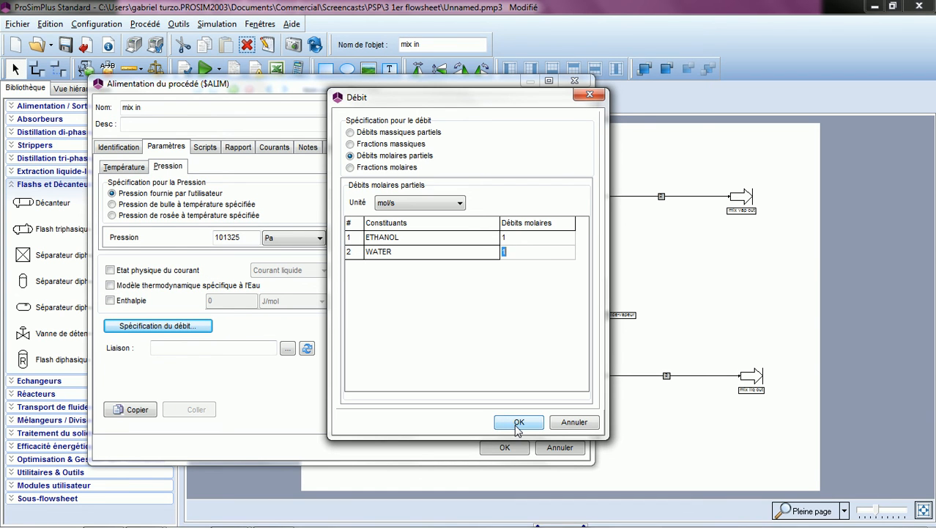
{"action": "left_click", "coordinate": [516, 425]}
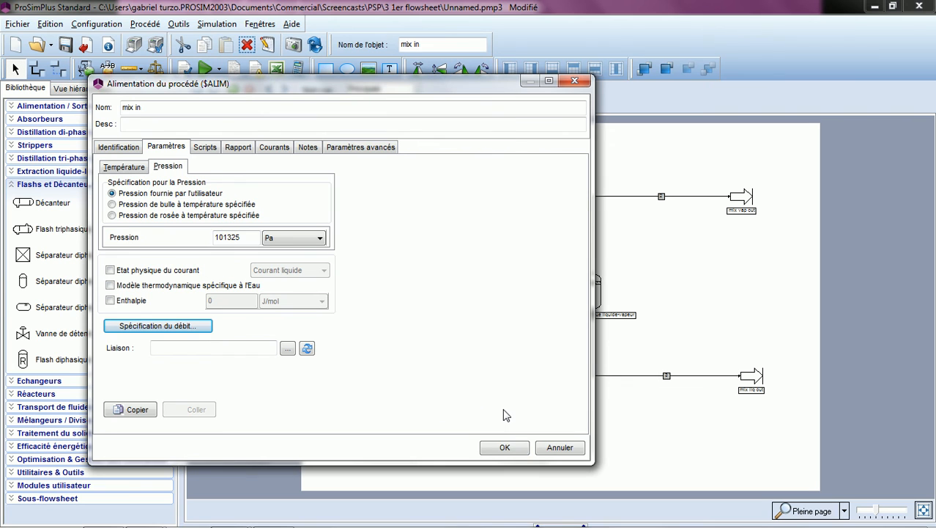
{"action": "left_click", "coordinate": [504, 449]}
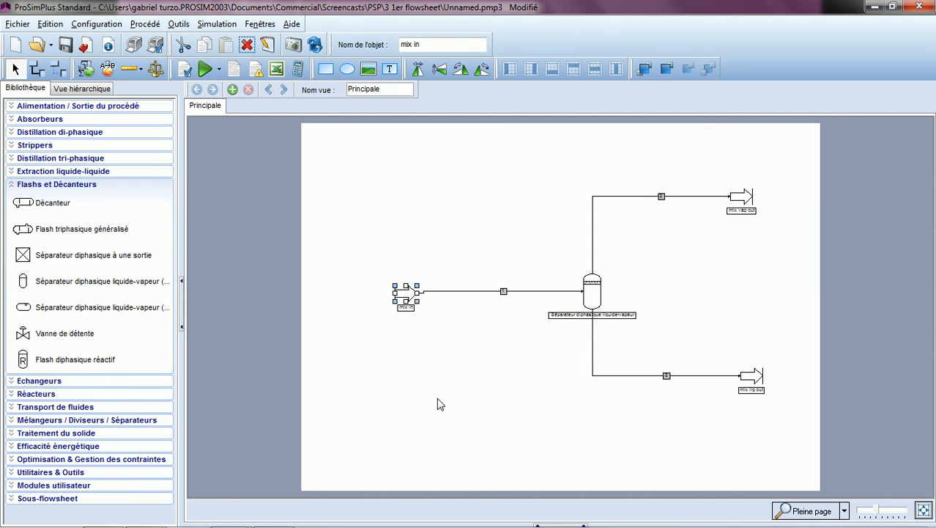
{"action": "left_click", "coordinate": [499, 336]}
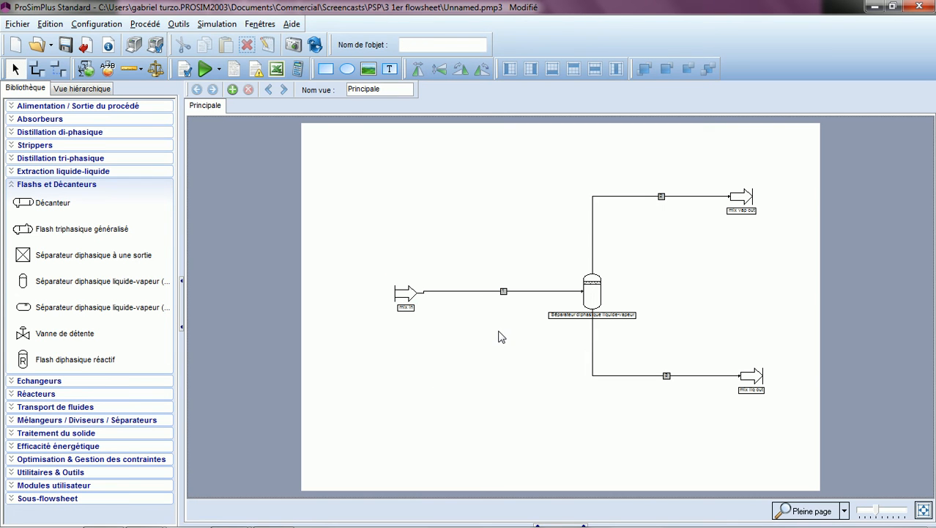
Step: Set the liquid-vapour separator's flash type to given pressure and vaporisation ratio (Flash à pression et taux de vaporisation donnés)
{"action": "left_click", "coordinate": [592, 297]}
{"action": "double_click", "coordinate": [592, 296]}
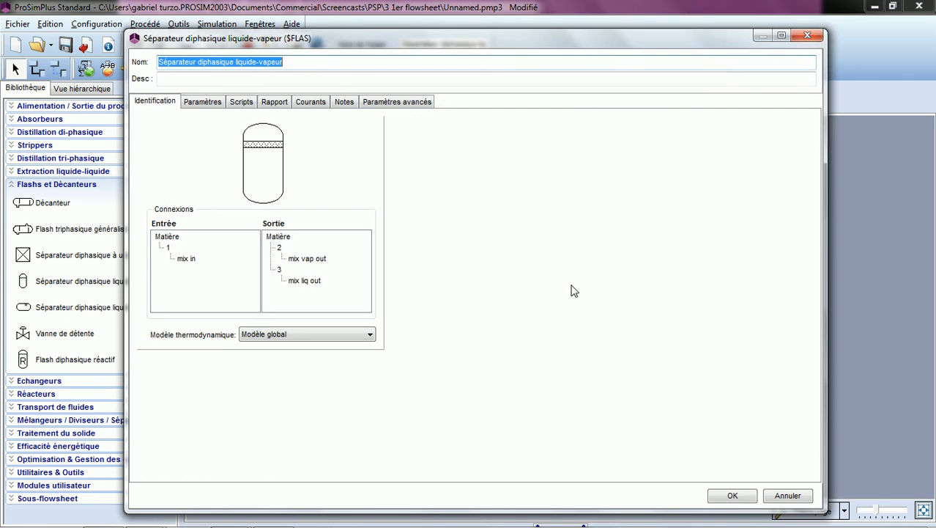
{"action": "left_click", "coordinate": [204, 103]}
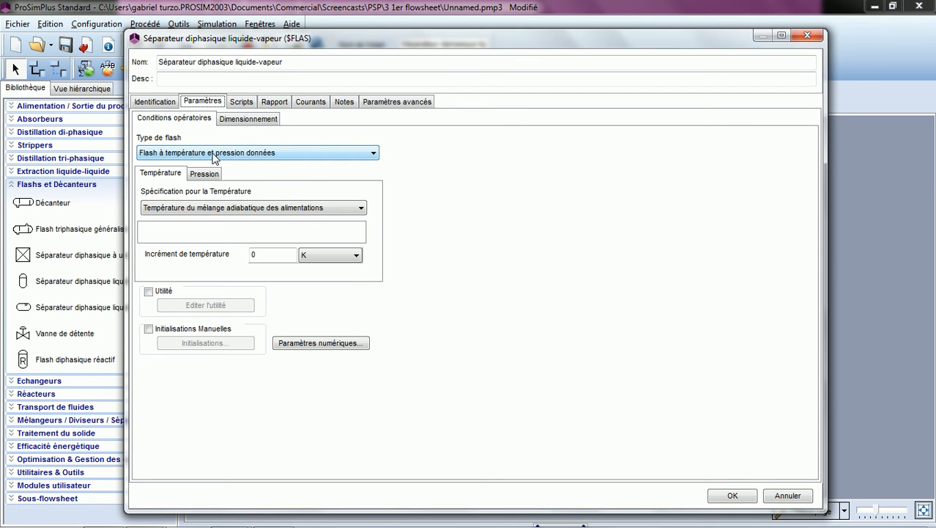
{"action": "left_click", "coordinate": [373, 154]}
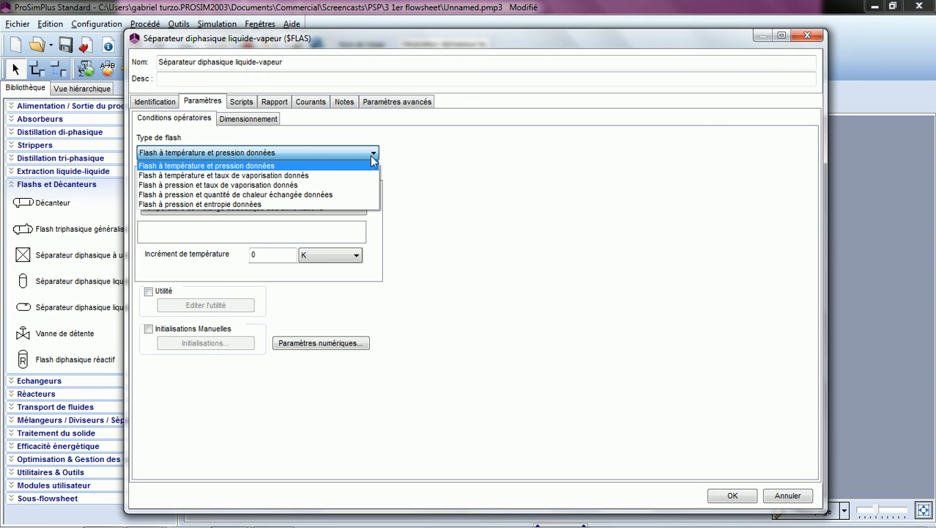
{"action": "left_click", "coordinate": [275, 186]}
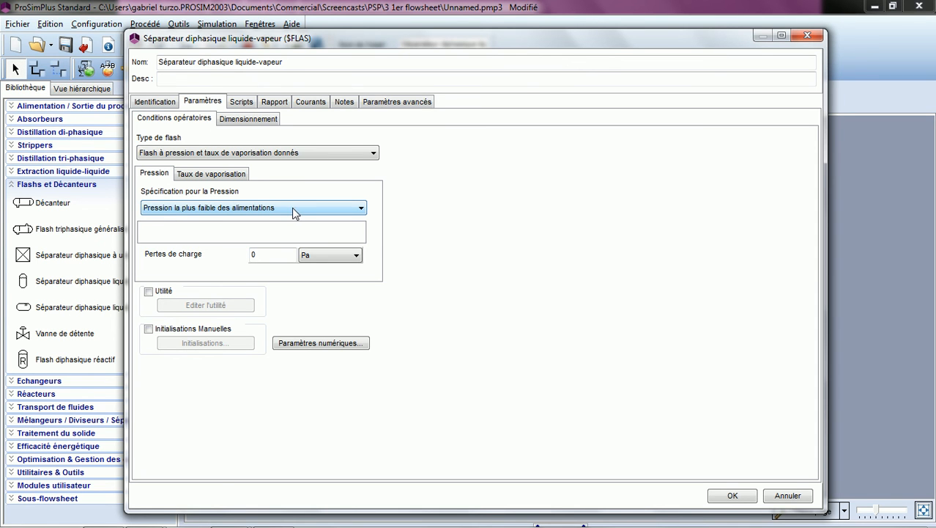
Step: Set the separator's vaporisation ratio (Taux de vaporisation) to 0.5 and accept its parameters
{"action": "left_click", "coordinate": [206, 176]}
{"action": "left_click", "coordinate": [168, 208]}
{"action": "left_click_drag", "start_coordinate": [156, 208], "coordinate": [144, 210]}
{"action": "left_click", "coordinate": [164, 208]}
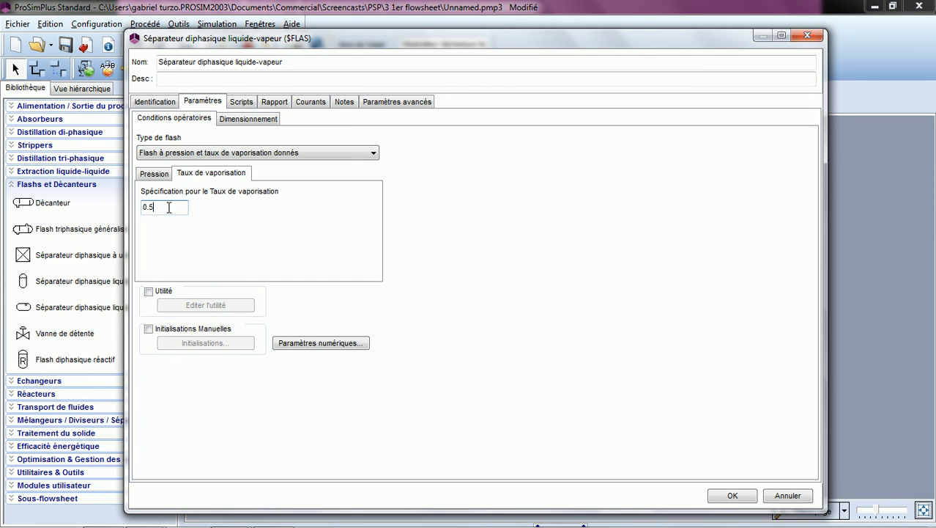
{"action": "left_click_drag", "start_coordinate": [148, 207], "coordinate": [138, 210]}
{"action": "left_click", "coordinate": [168, 208]}
{"action": "left_click", "coordinate": [727, 498]}
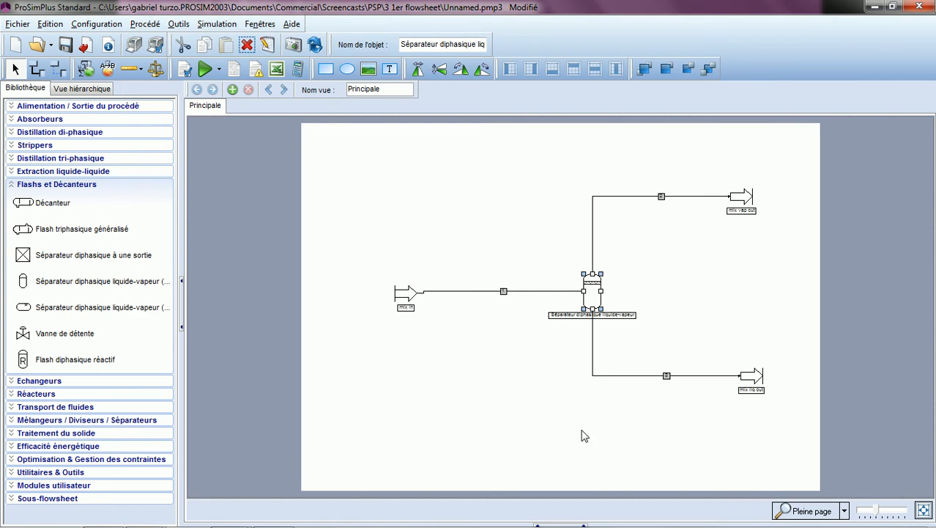
{"action": "left_click", "coordinate": [490, 389]}
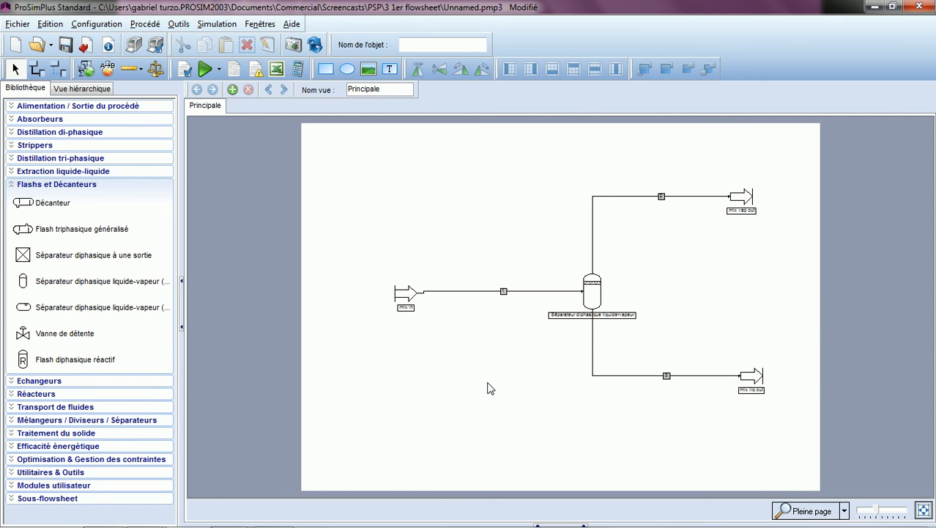
Step: Run the flowsheet simulation and enlarge the stream results table below the flowsheet
{"action": "left_click", "coordinate": [205, 70]}
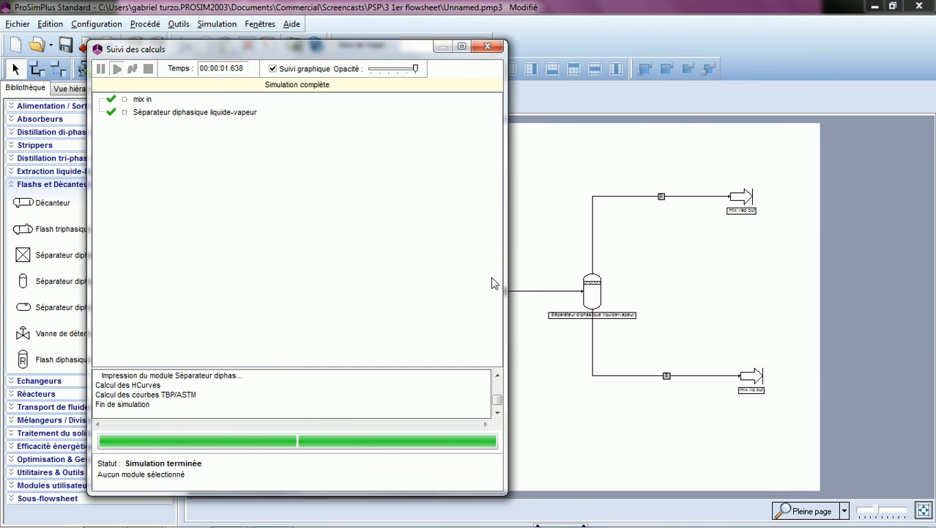
{"action": "left_click", "coordinate": [487, 48]}
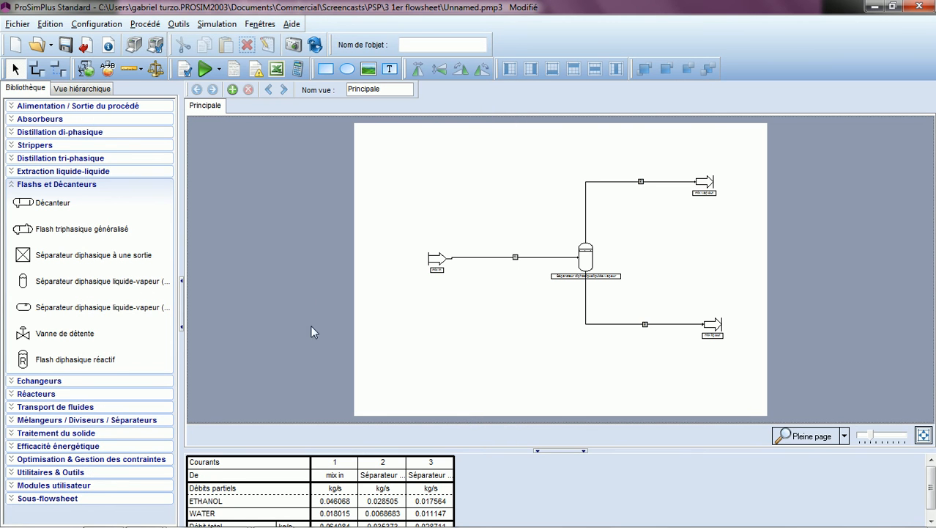
{"action": "left_click_drag", "start_coordinate": [501, 449], "coordinate": [499, 392]}
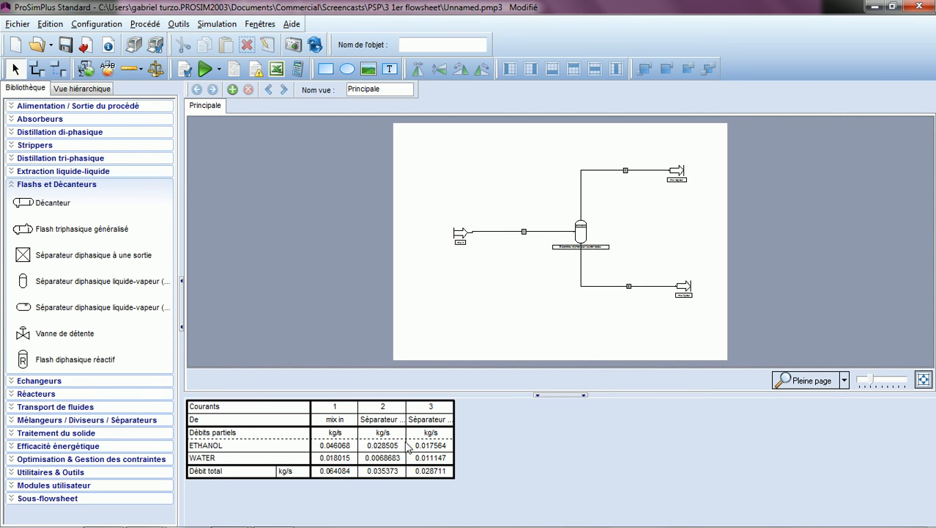
Step: Add the temperature (Température) to the stream results table, then collapse the table
{"action": "right_click", "coordinate": [412, 437]}
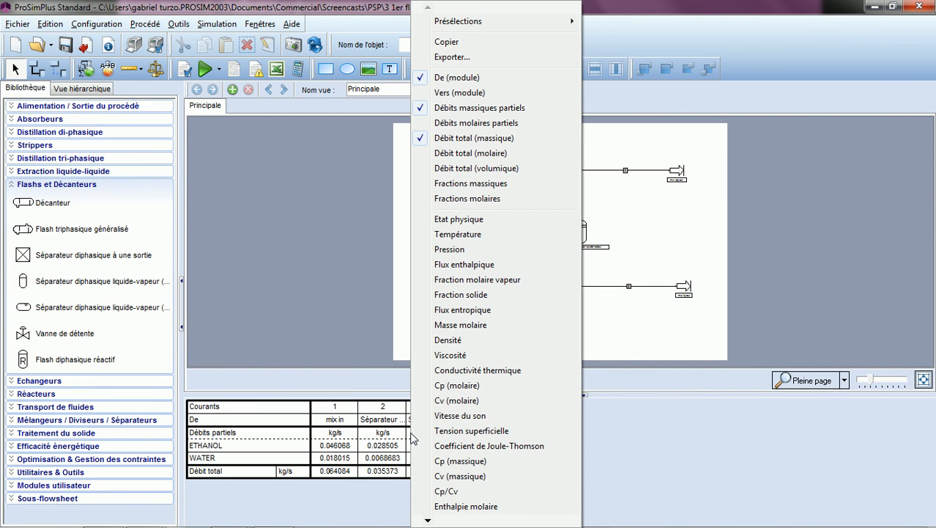
{"action": "left_click", "coordinate": [477, 235]}
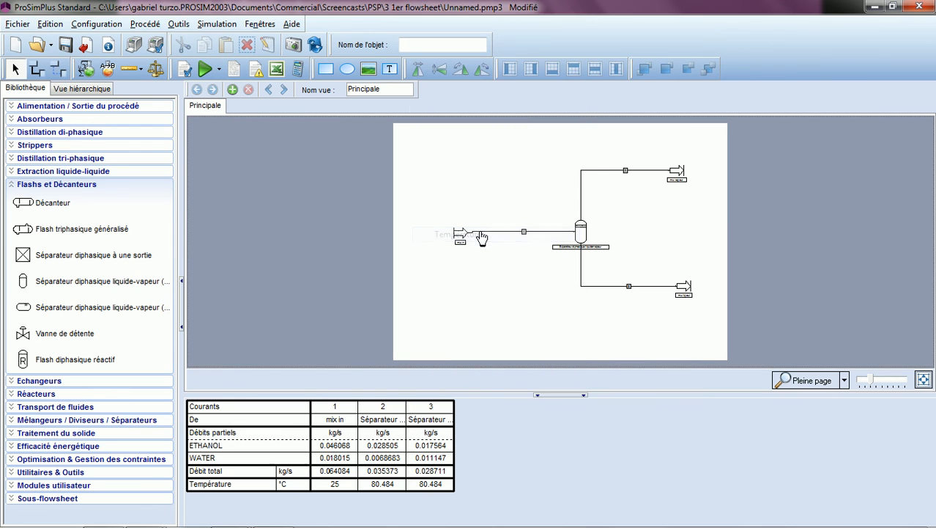
{"action": "right_click", "coordinate": [422, 437]}
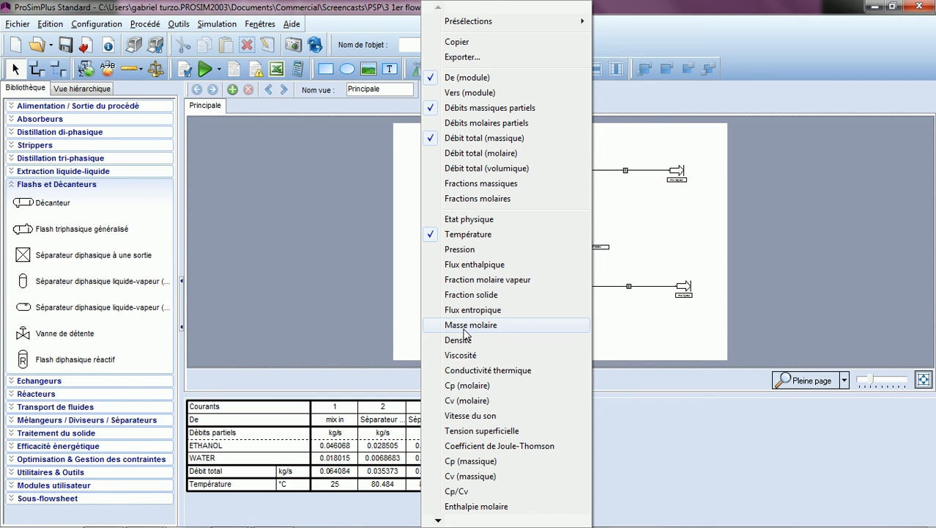
{"action": "left_click", "coordinate": [317, 316]}
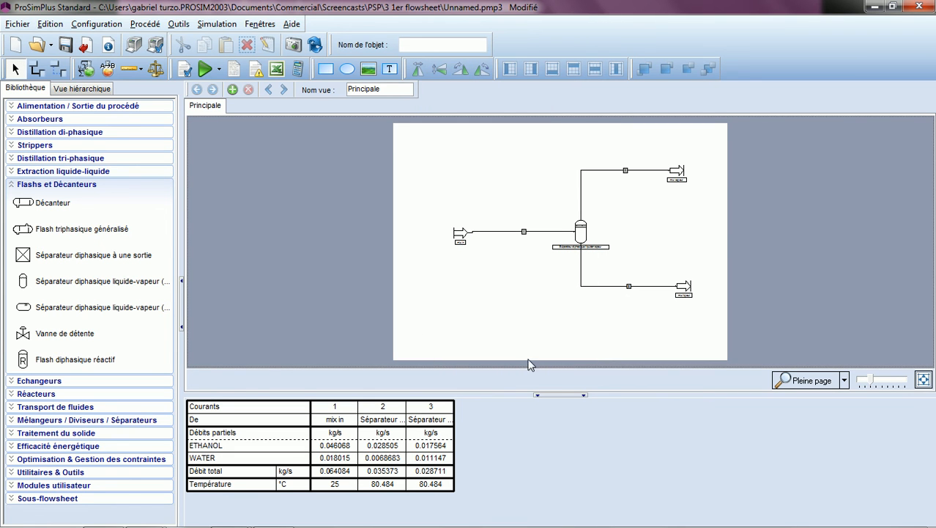
{"action": "left_click", "coordinate": [554, 400]}
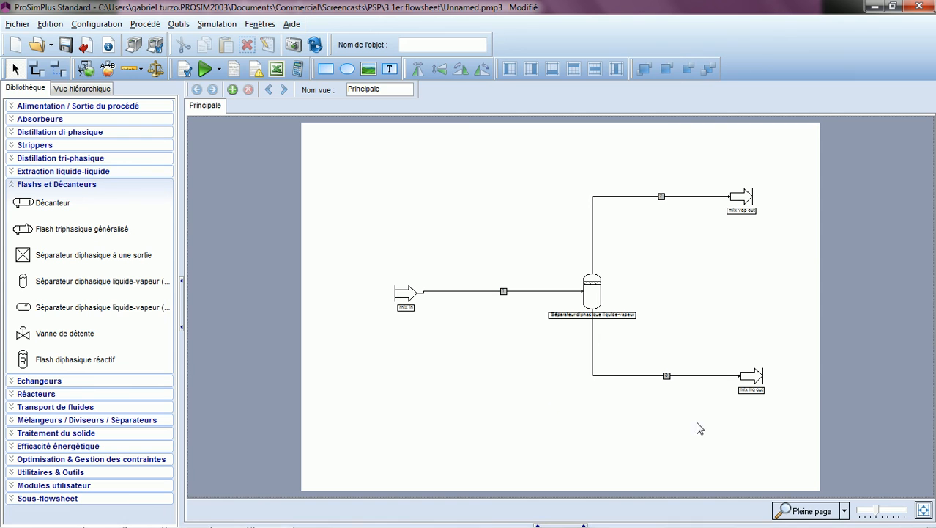
Step: Examine the summary data of feed stream 1, vapour stream 2 and liquid stream 3 on the flowsheet at 100 %
{"action": "left_click", "coordinate": [883, 509]}
{"action": "left_click", "coordinate": [767, 341]}
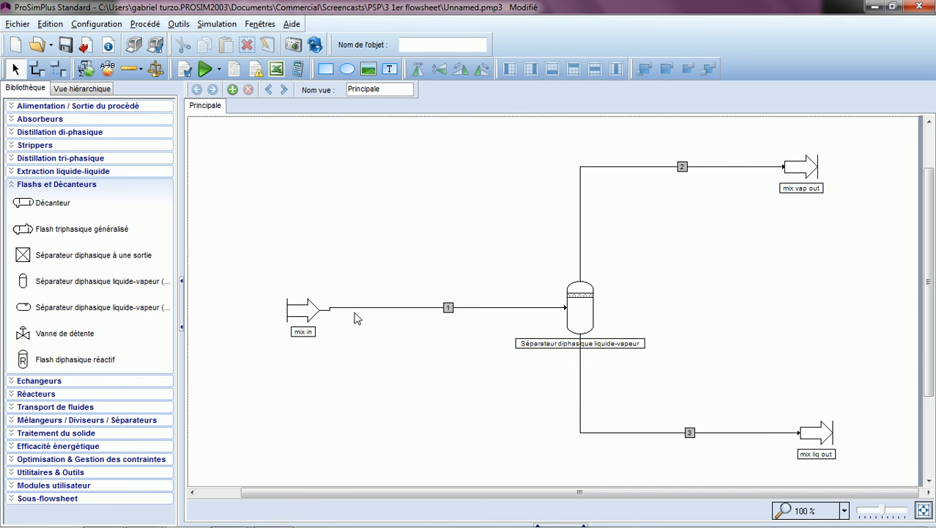
{"action": "mouse_move", "coordinate": [353, 313]}
{"action": "mouse_move", "coordinate": [655, 173]}
{"action": "mouse_move", "coordinate": [662, 437]}
Step: Examine the separator's calculation report for its temperature, phase compositions and heat required, then close it
{"action": "mouse_move", "coordinate": [584, 315]}
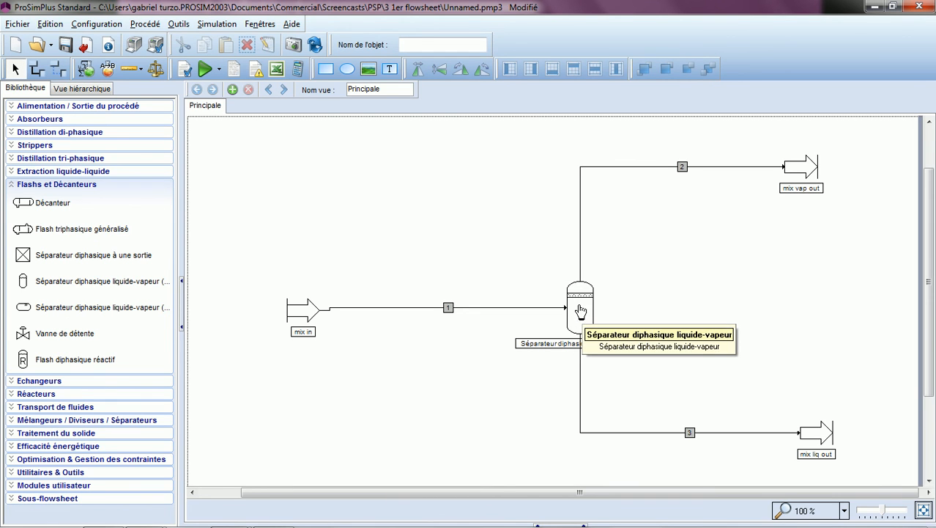
{"action": "double_click", "coordinate": [582, 313]}
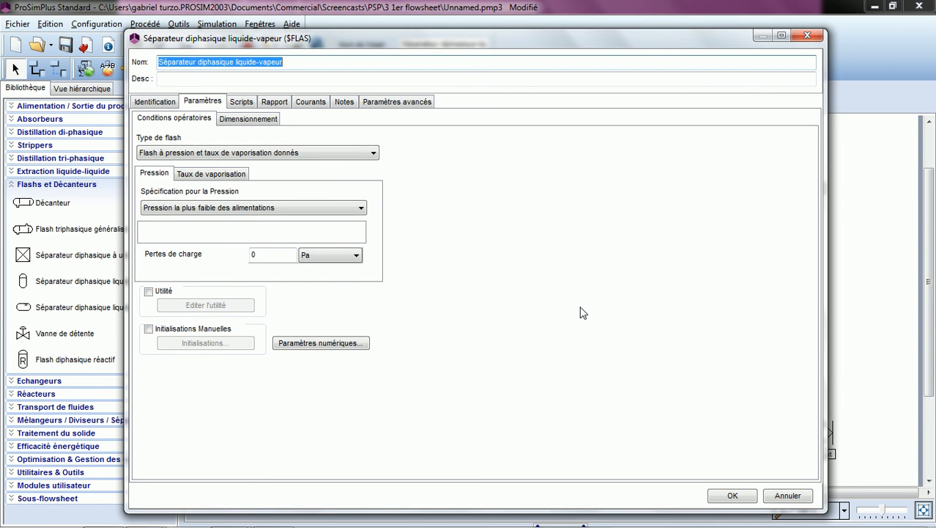
{"action": "left_click", "coordinate": [276, 102]}
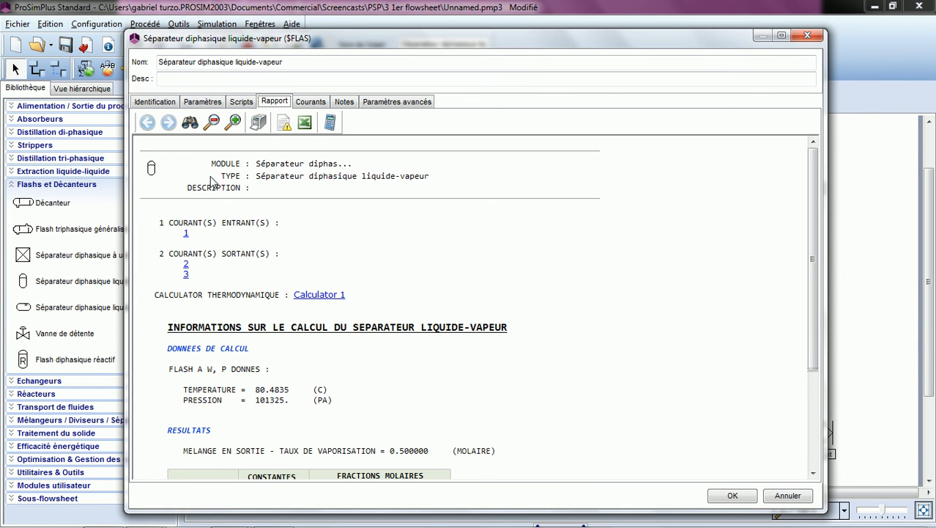
{"action": "left_click_drag", "start_coordinate": [173, 326], "coordinate": [507, 328]}
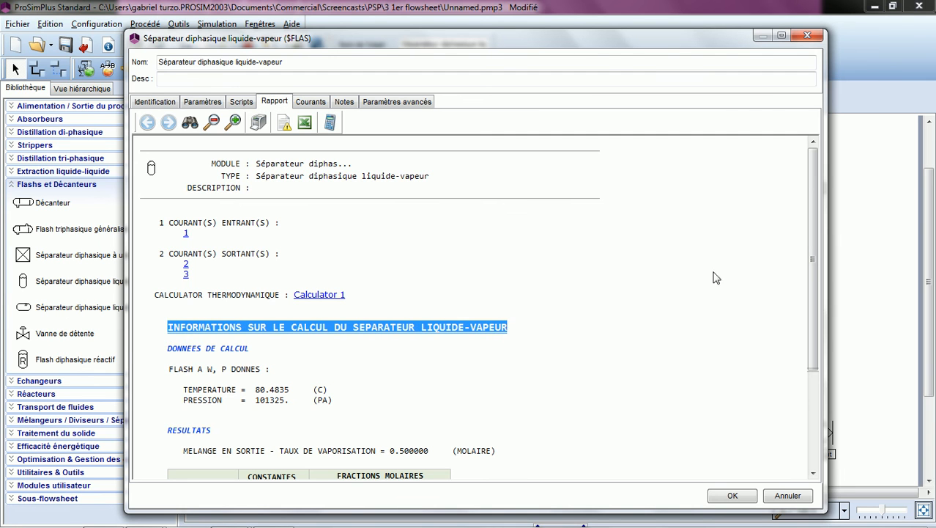
{"action": "left_click_drag", "start_coordinate": [810, 242], "coordinate": [815, 343]}
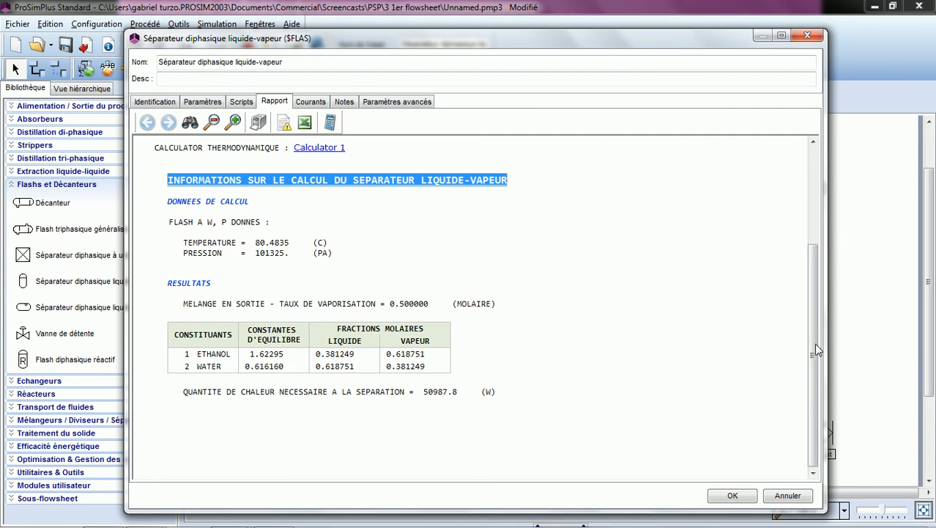
{"action": "left_click_drag", "start_coordinate": [183, 242], "coordinate": [340, 243]}
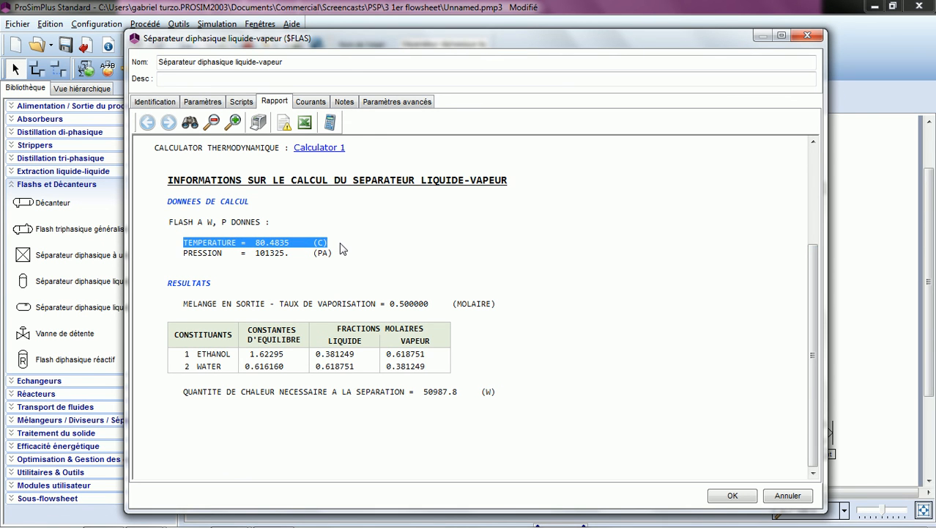
{"action": "left_click", "coordinate": [345, 249]}
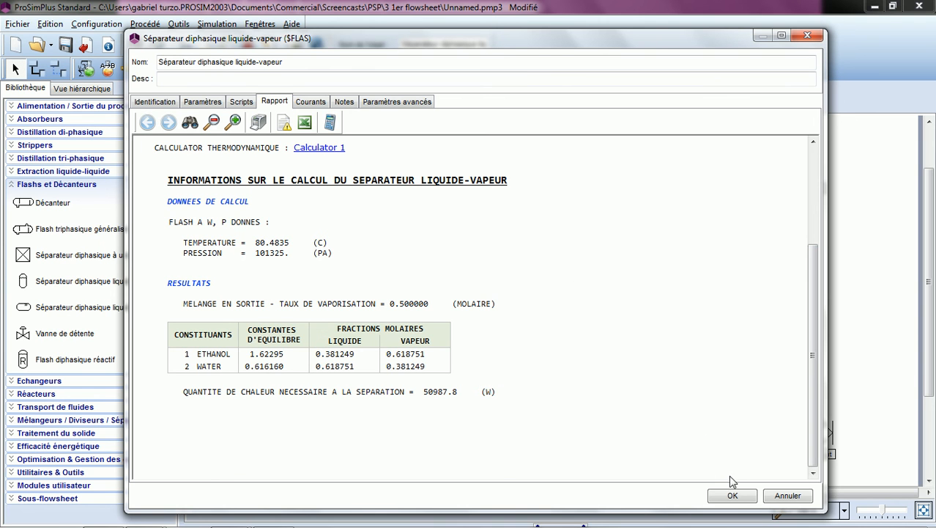
{"action": "left_click", "coordinate": [733, 496]}
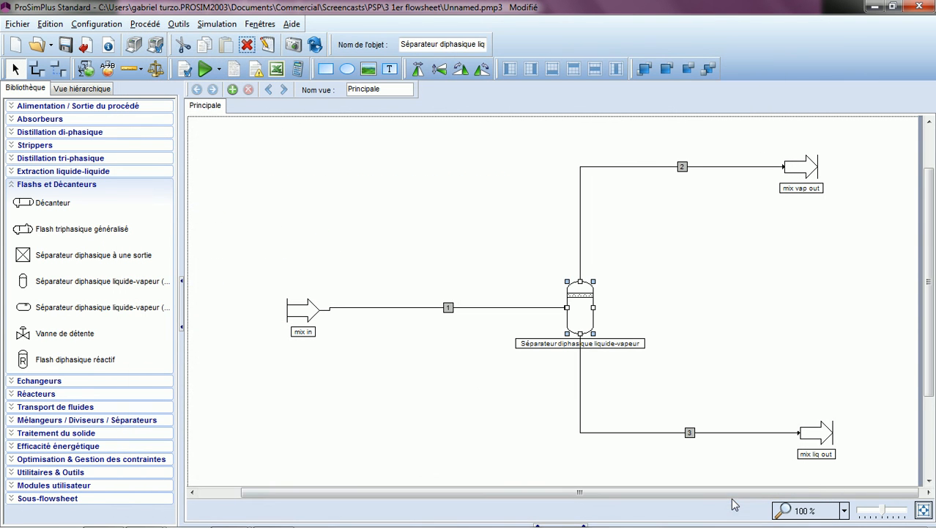
{"action": "left_click", "coordinate": [433, 362]}
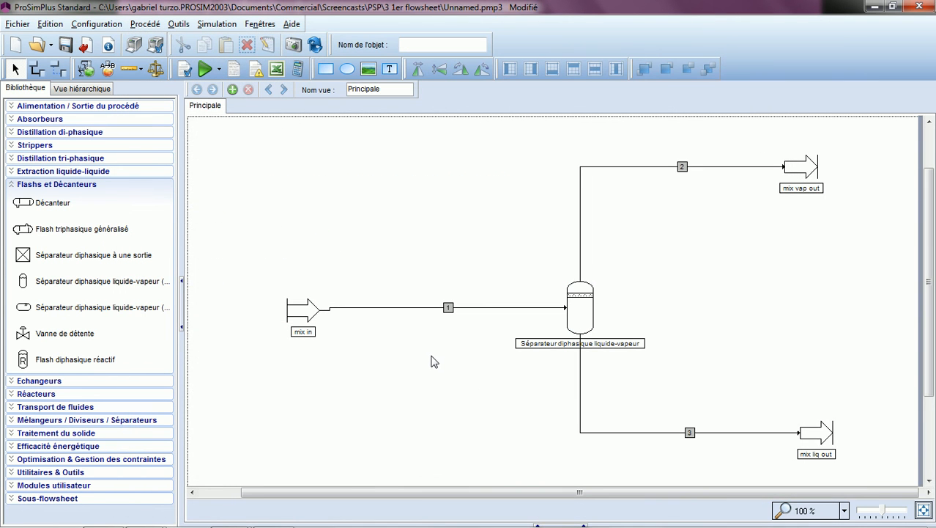